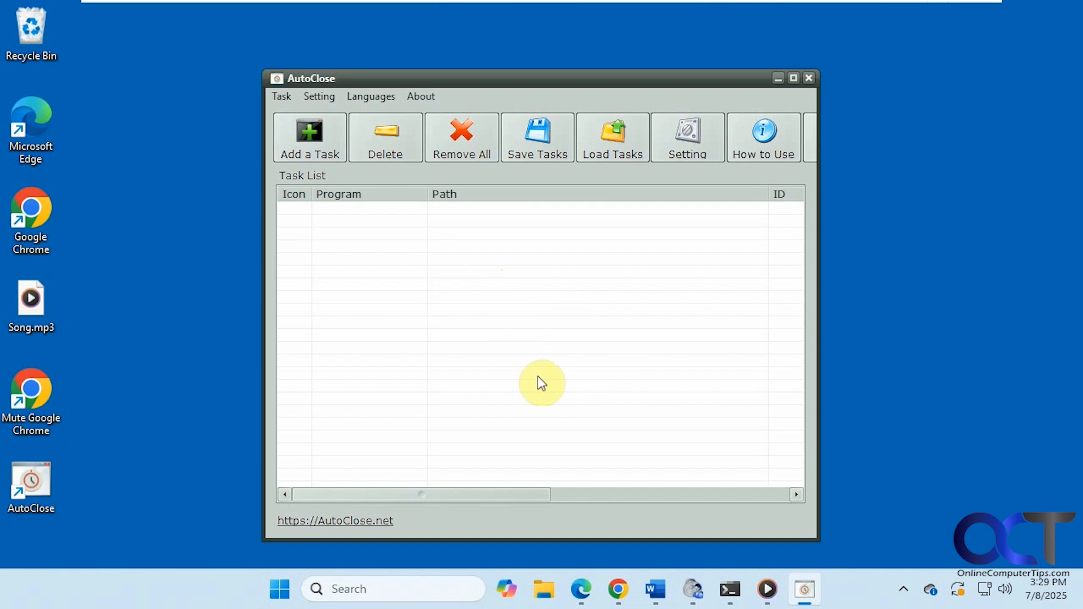
pyautogui.click(317, 142)
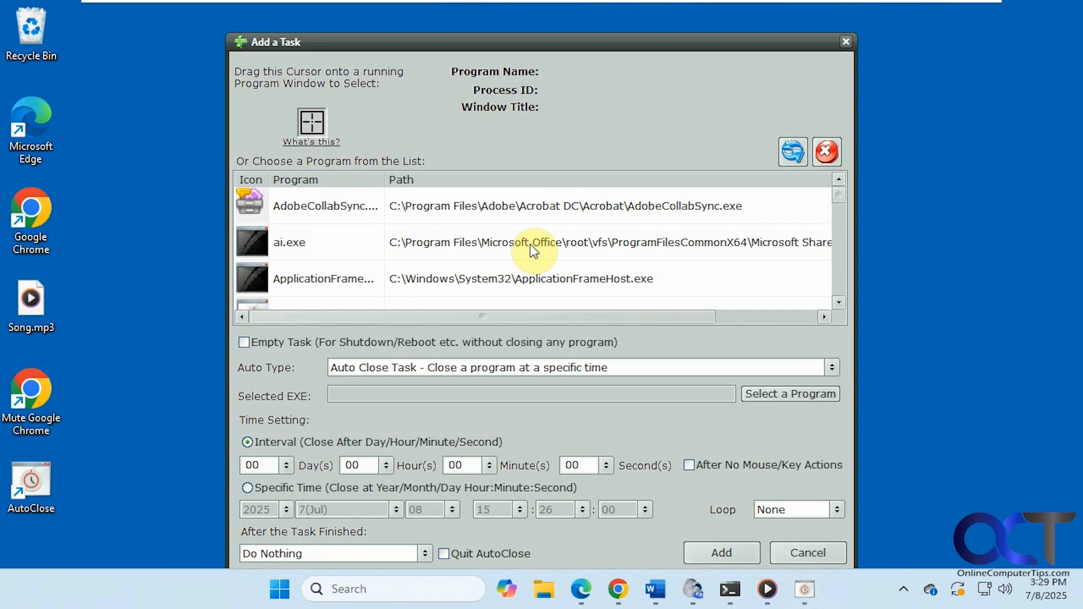
pyautogui.scroll(-3, 570, 264)
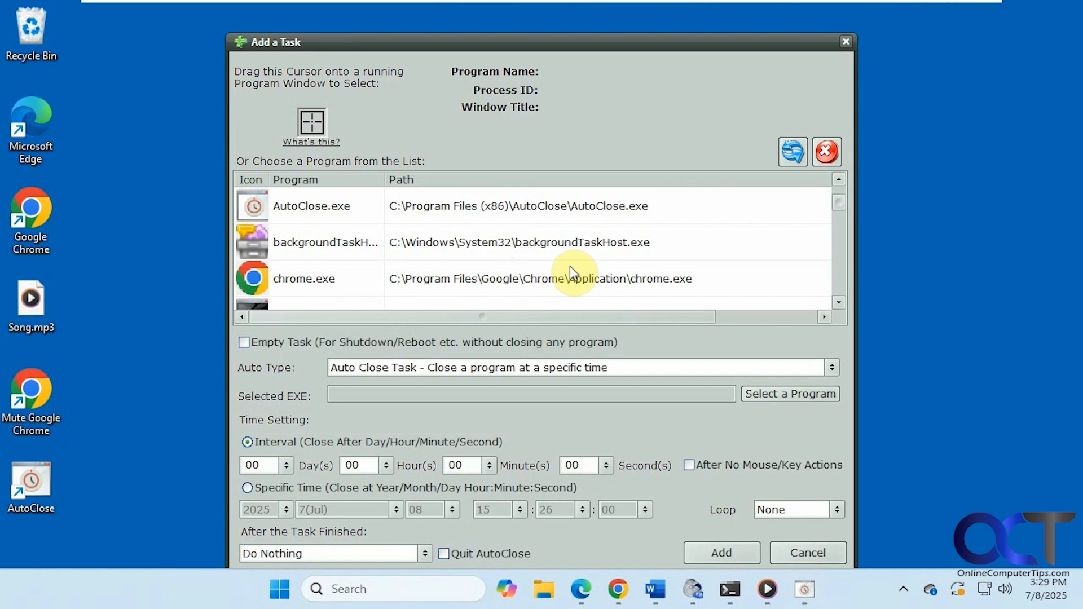
pyautogui.click(771, 395)
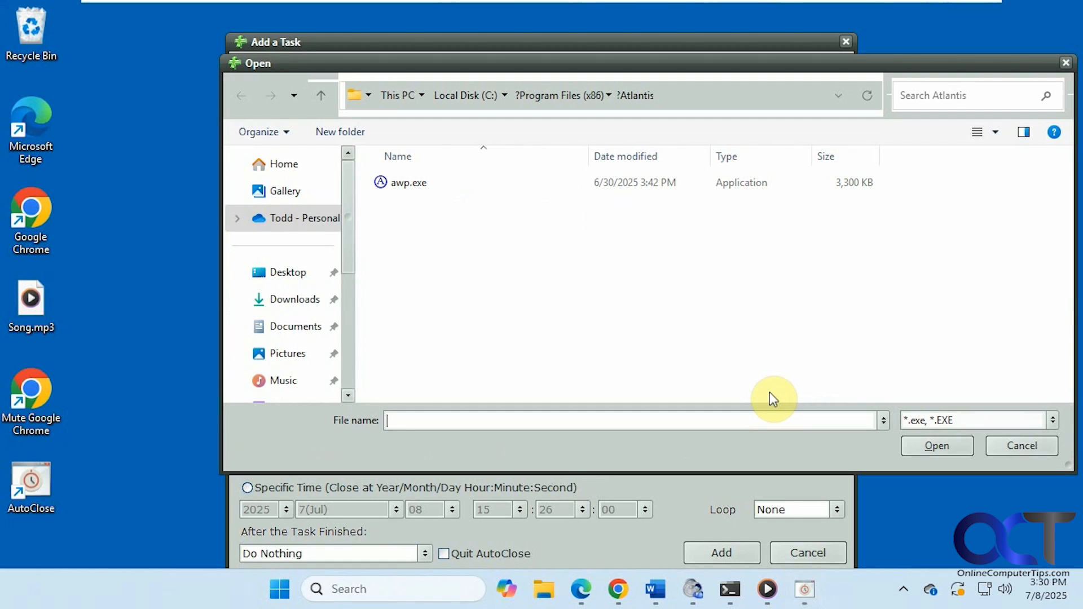
pyautogui.click(1020, 445)
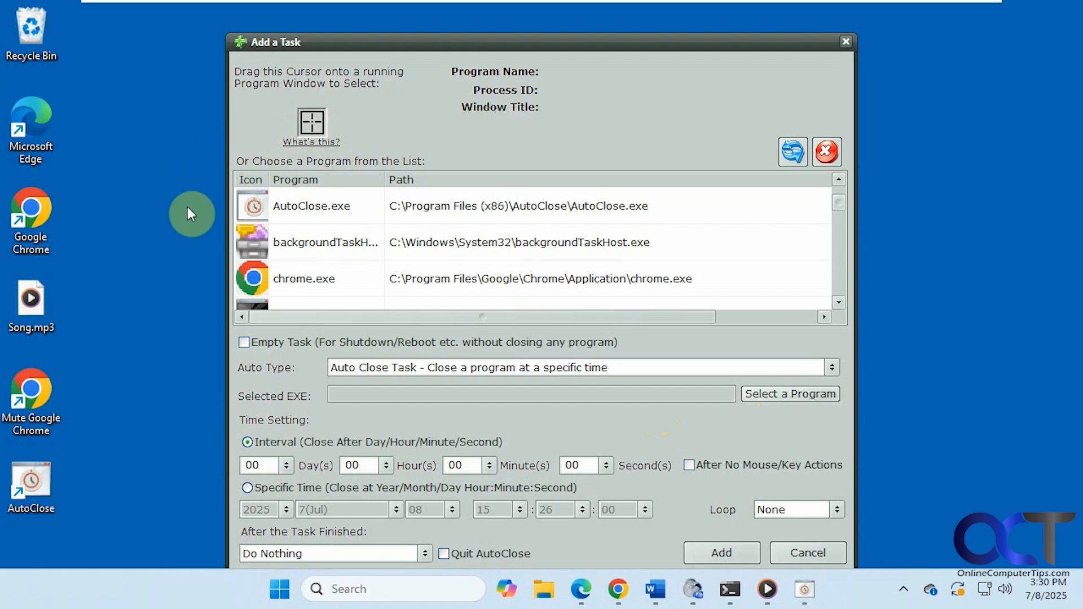
# Bring up the Google Chrome window, start a new AutoClose task and target that window with the window-picker cursor
pyautogui.click(623, 578)
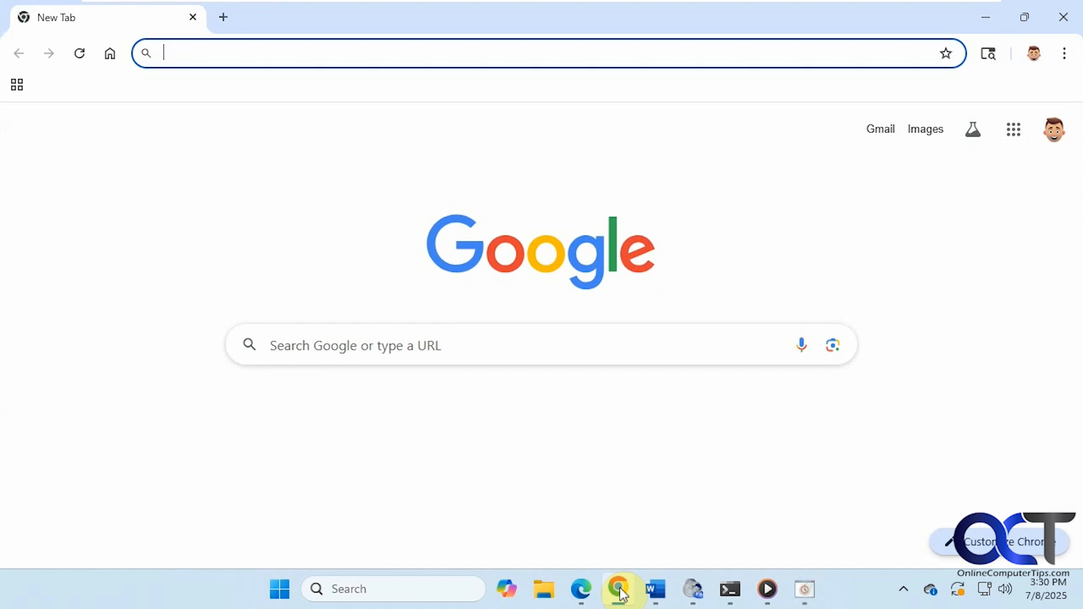
pyautogui.click(801, 587)
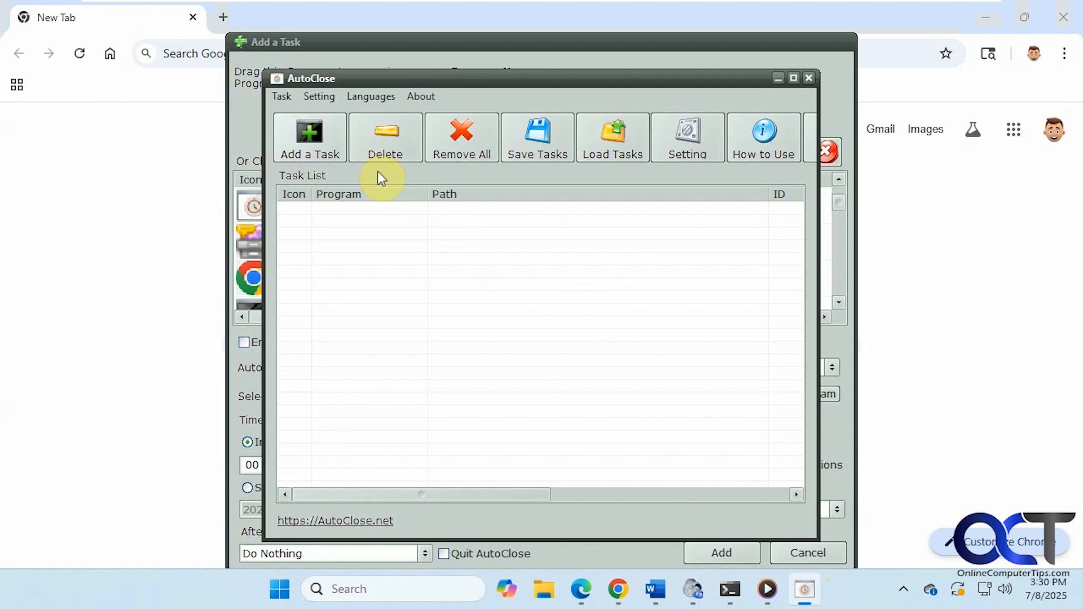
pyautogui.click(317, 147)
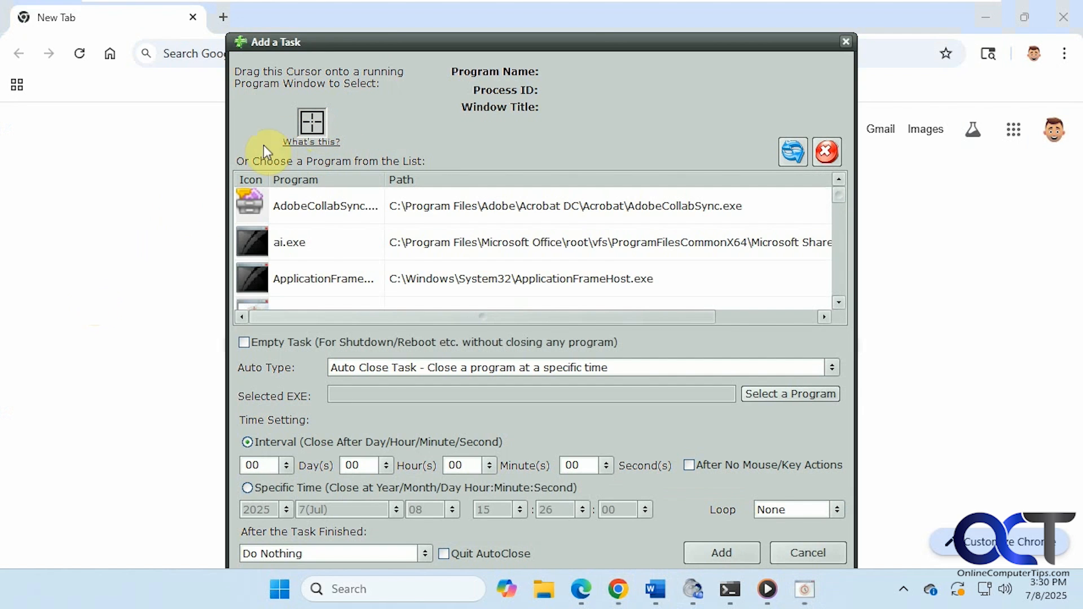
pyautogui.moveTo(310, 121); pyautogui.dragTo(136, 271)
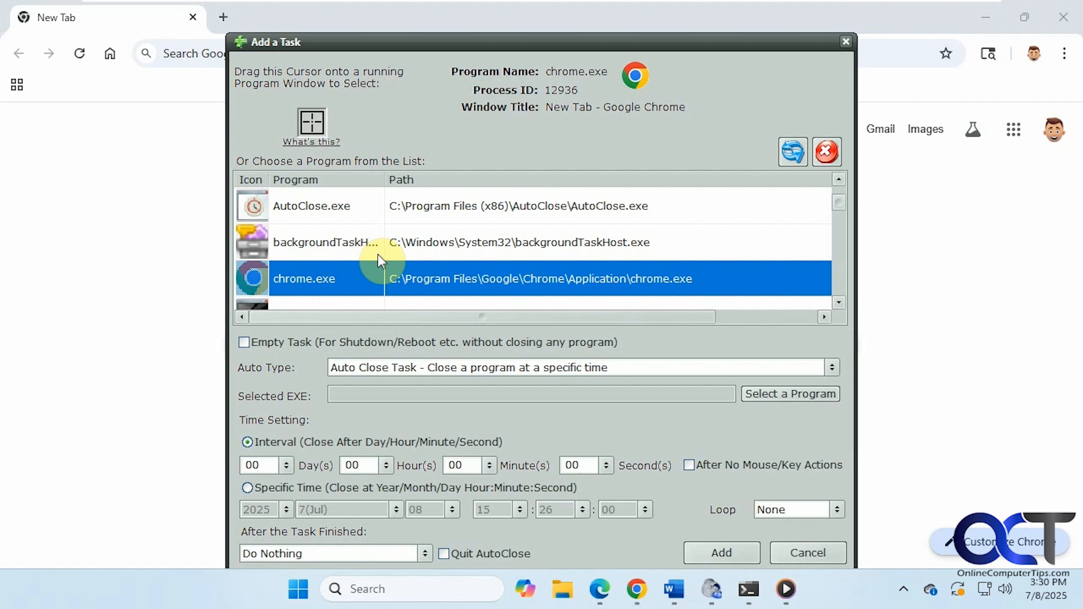
# Schedule the Auto Close Task by Specific Time, keeping Do Nothing after it finishes and Loop set to None
pyautogui.click(380, 367)
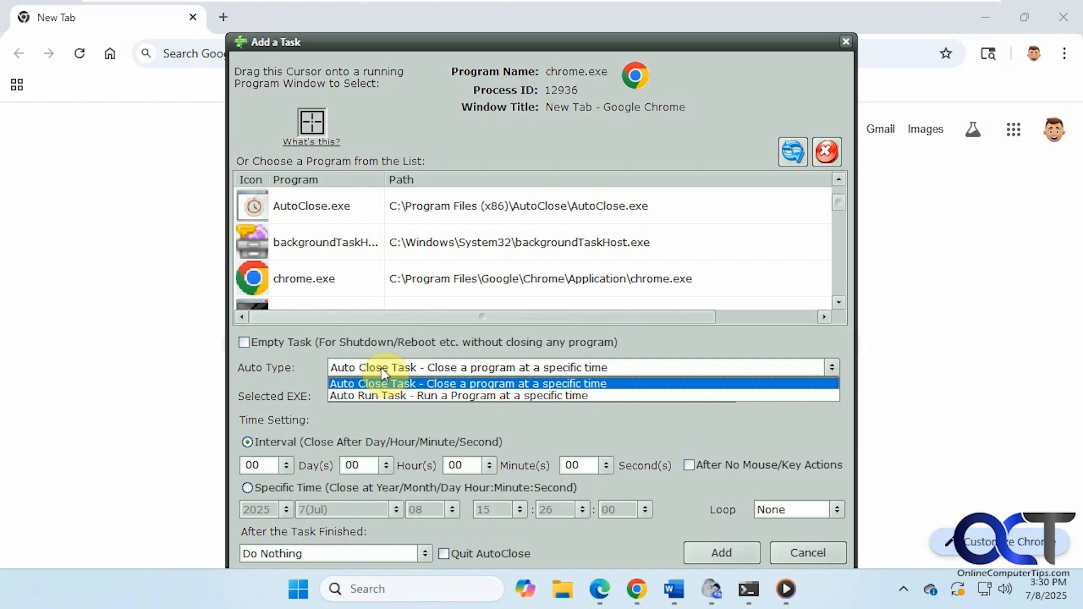
pyautogui.click(382, 370)
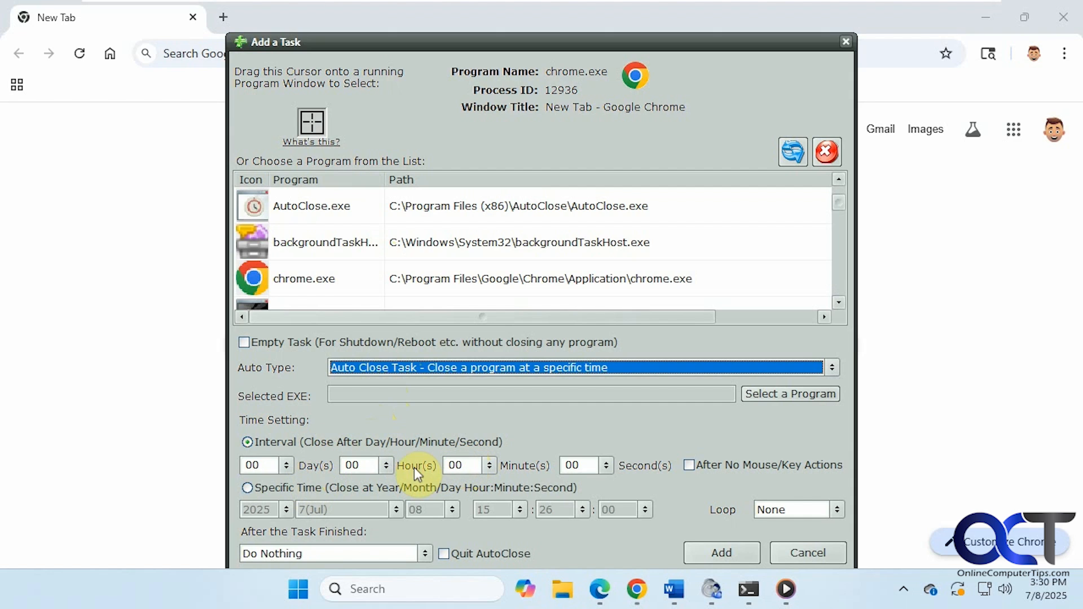
pyautogui.click(299, 487)
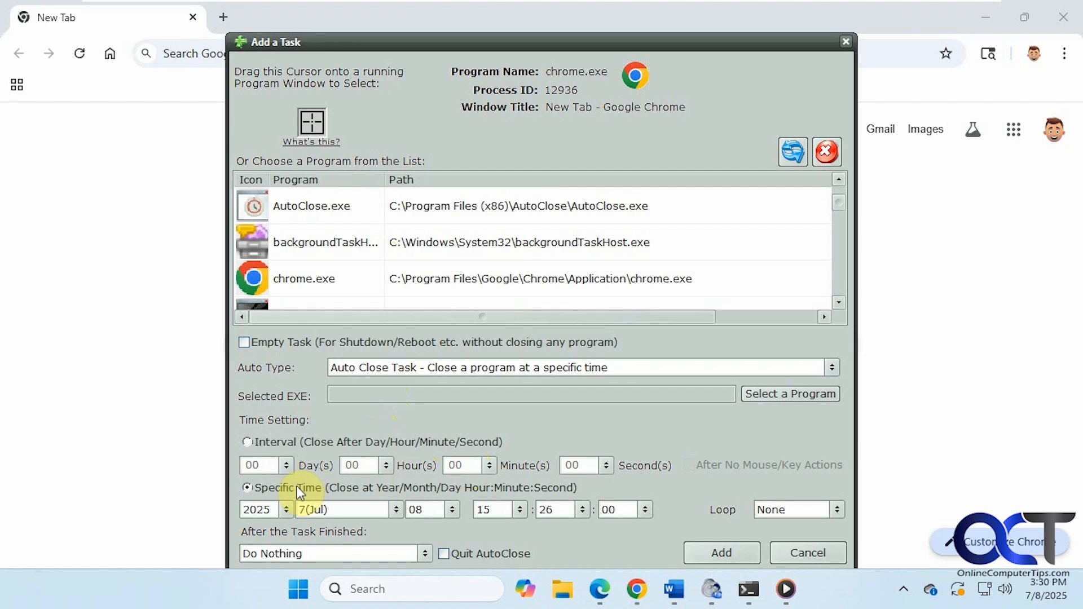
pyautogui.click(420, 554)
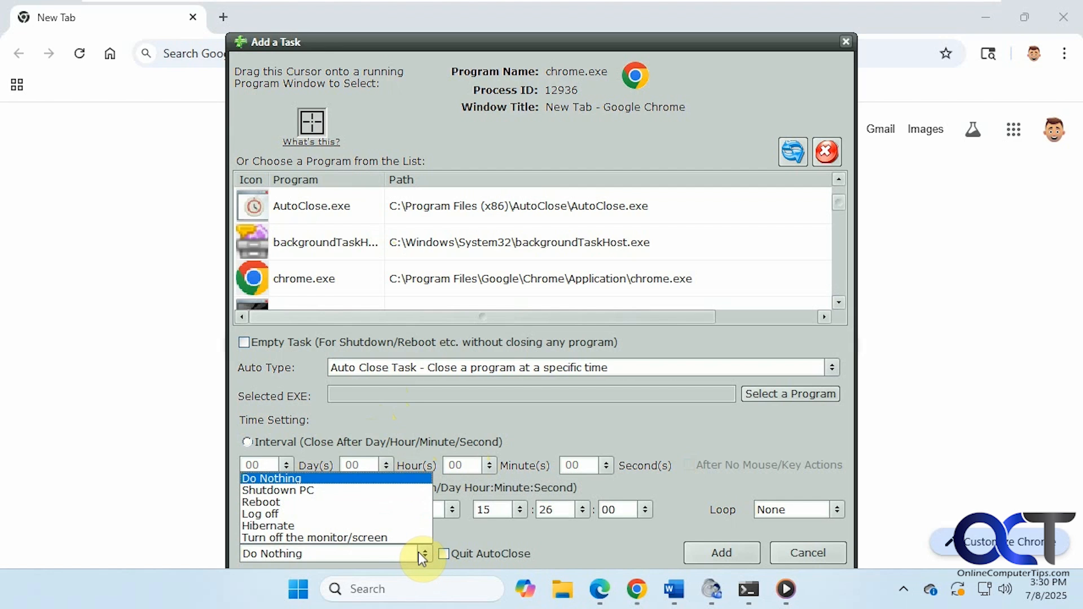
pyautogui.click(420, 553)
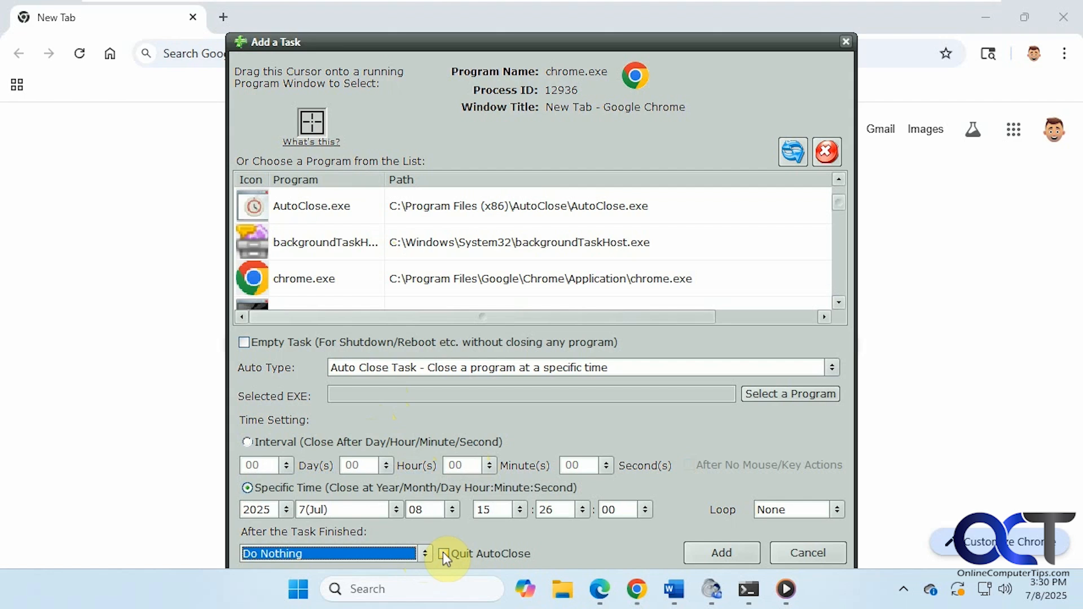
pyautogui.click(837, 514)
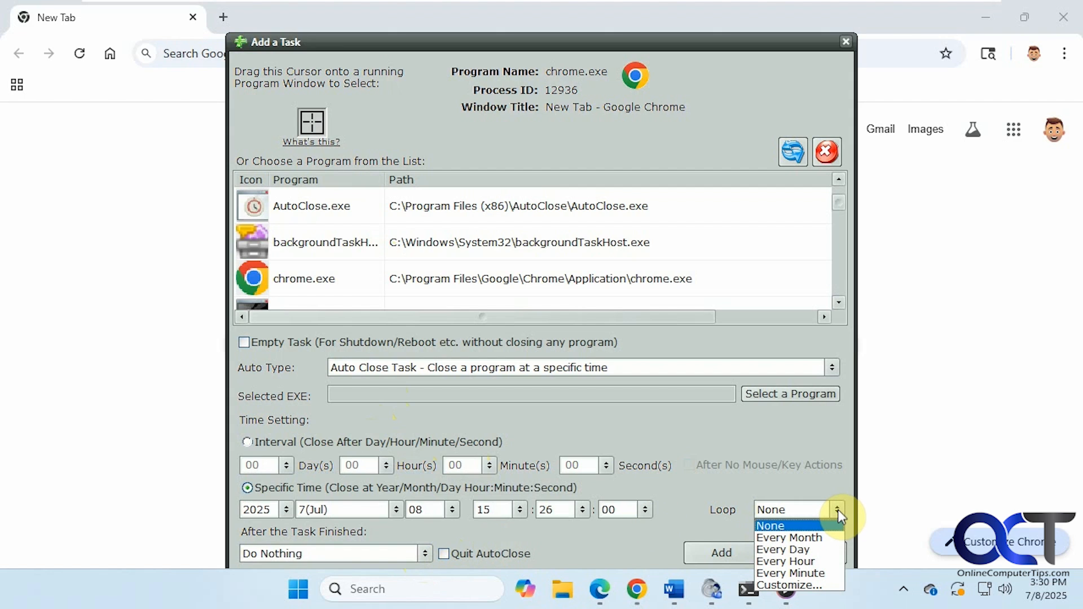
pyautogui.click(838, 509)
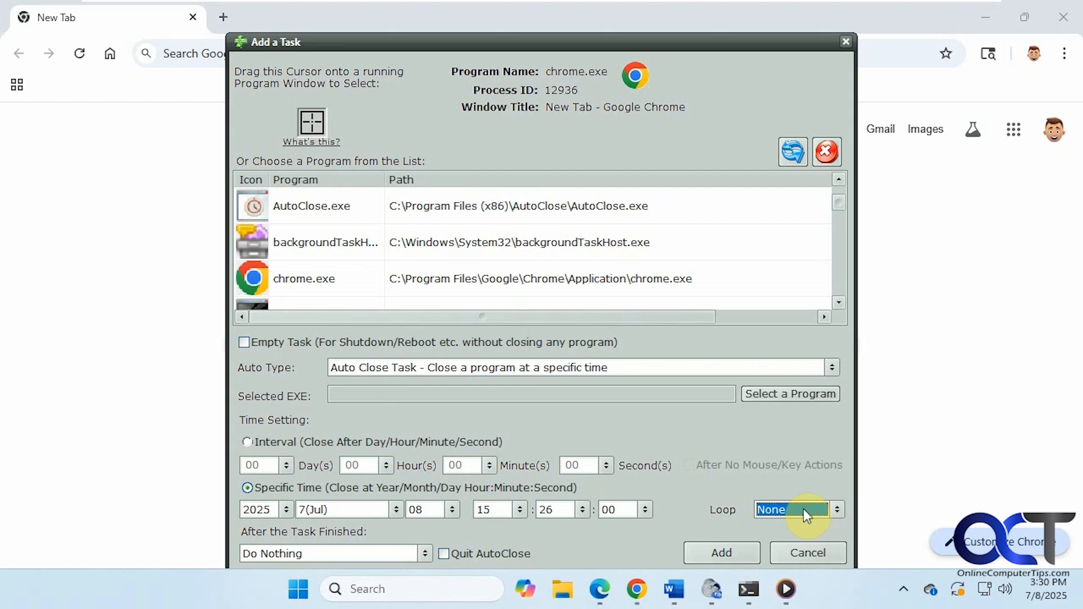
# Set the closing time's minute to 31 and add the Chrome task
pyautogui.click(583, 509)
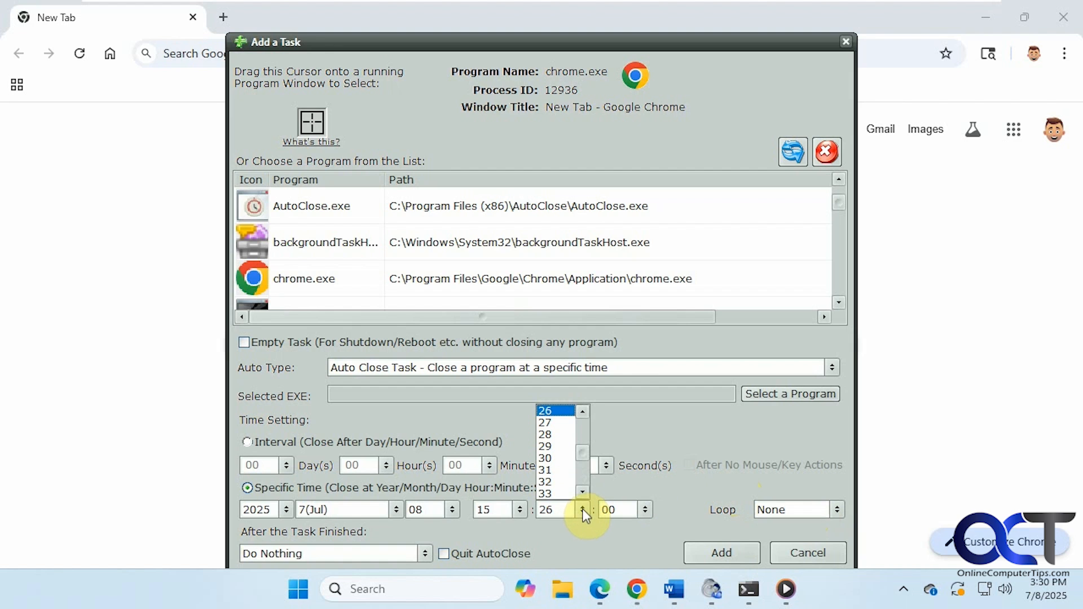
pyautogui.click(560, 468)
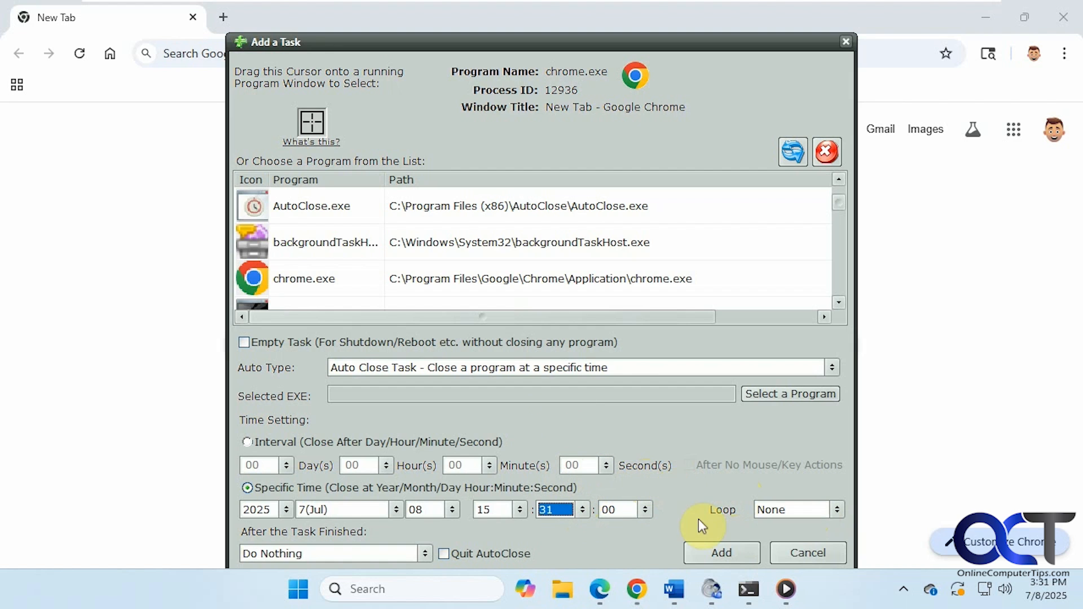
pyautogui.click(718, 550)
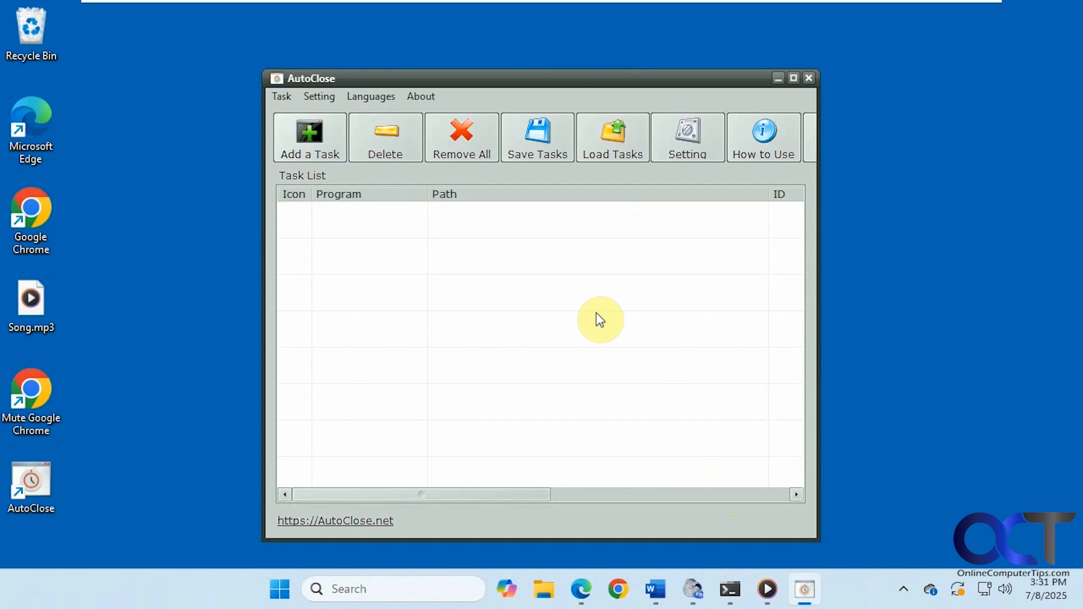
# Start another task and set its auto type to Auto Run Task - Run a Program at a specific time
pyautogui.click(310, 144)
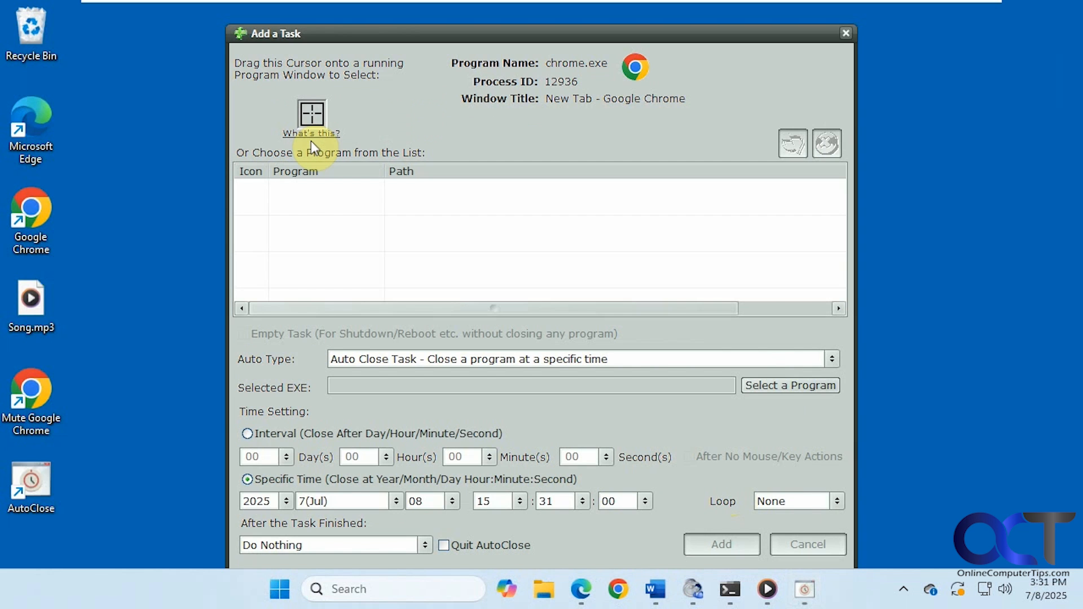
pyautogui.click(427, 358)
pyautogui.click(391, 361)
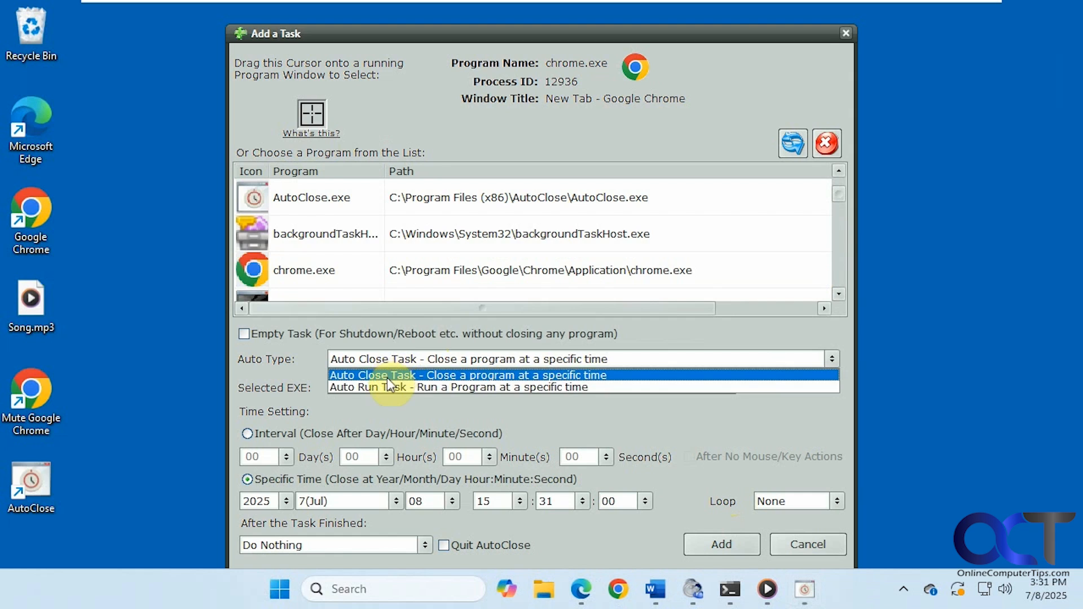
pyautogui.click(388, 386)
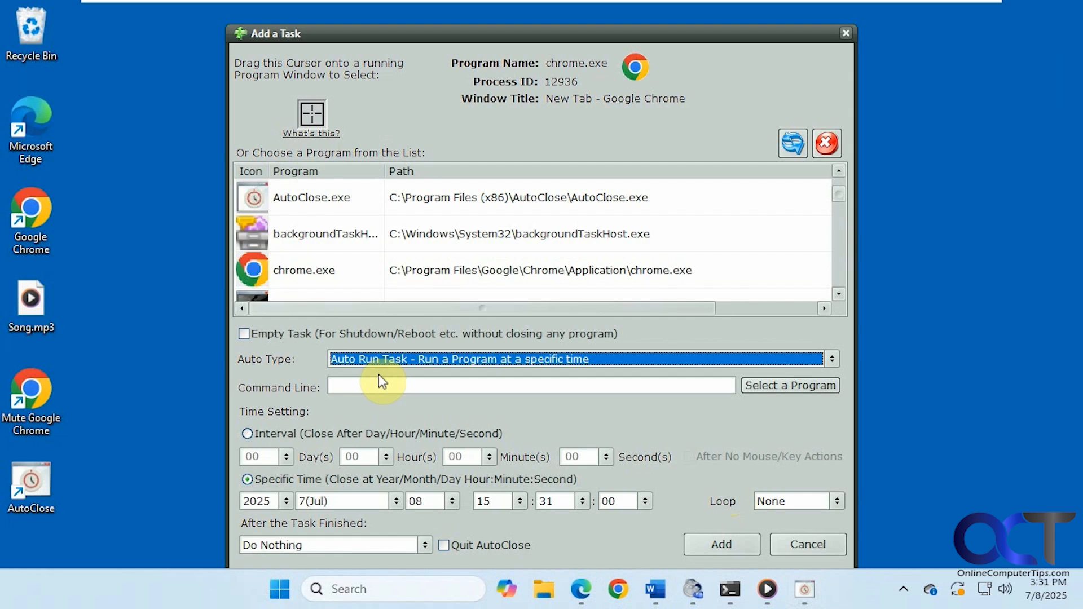
# Choose awp.exe in the Atlantis program folder as the program for the task to run
pyautogui.click(788, 387)
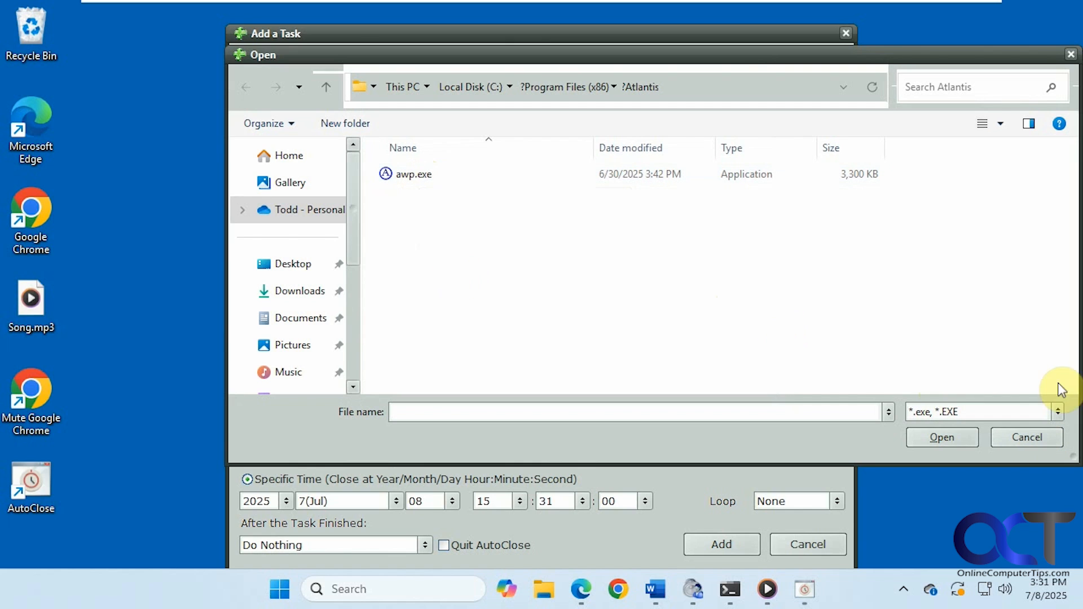
pyautogui.click(1058, 412)
pyautogui.click(1056, 428)
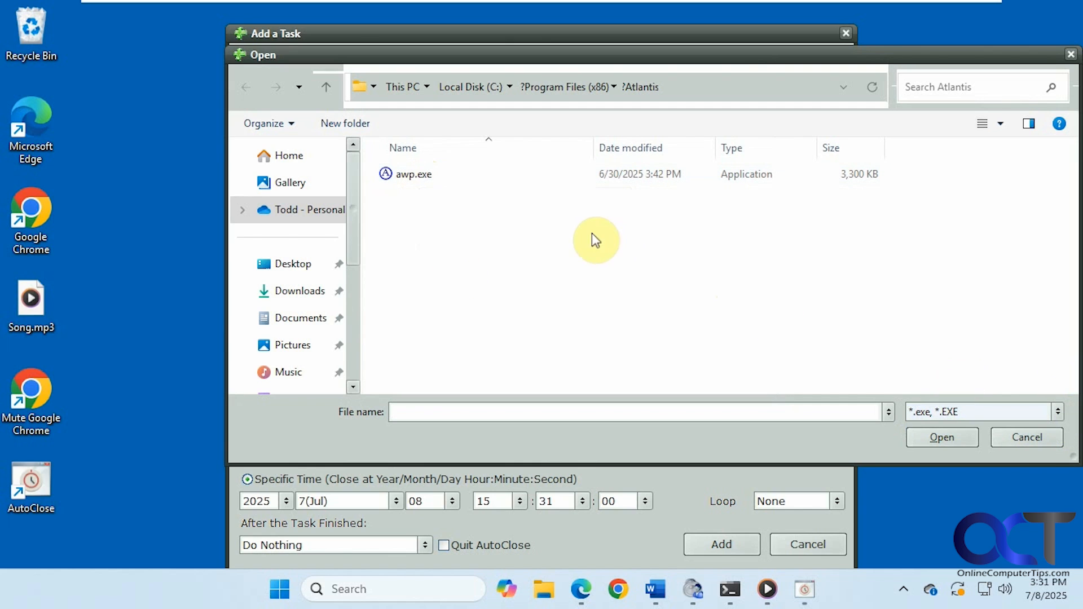
pyautogui.click(415, 180)
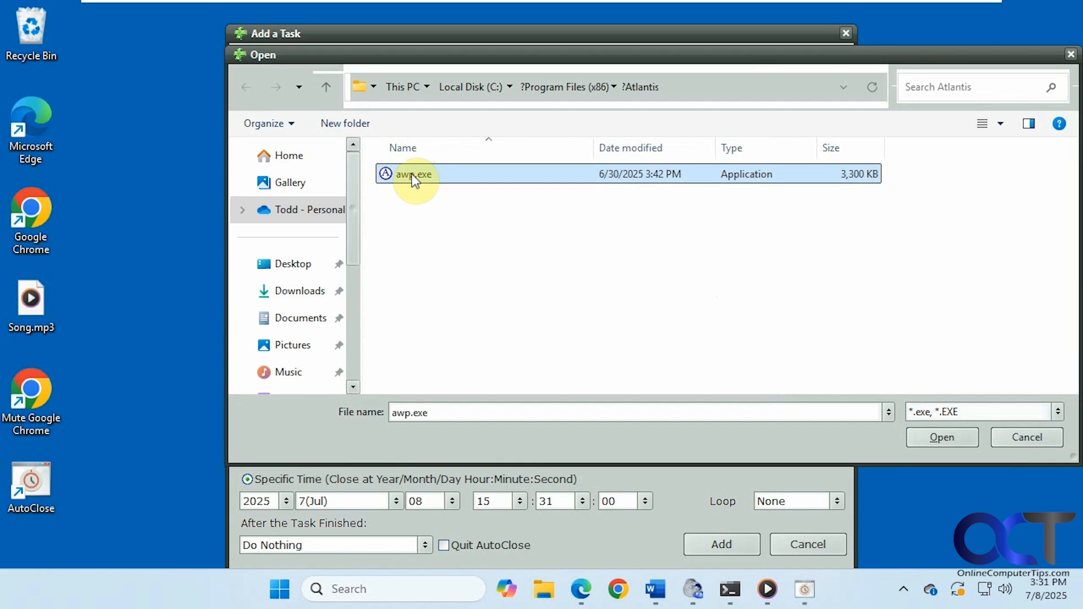
pyautogui.doubleClick(413, 174)
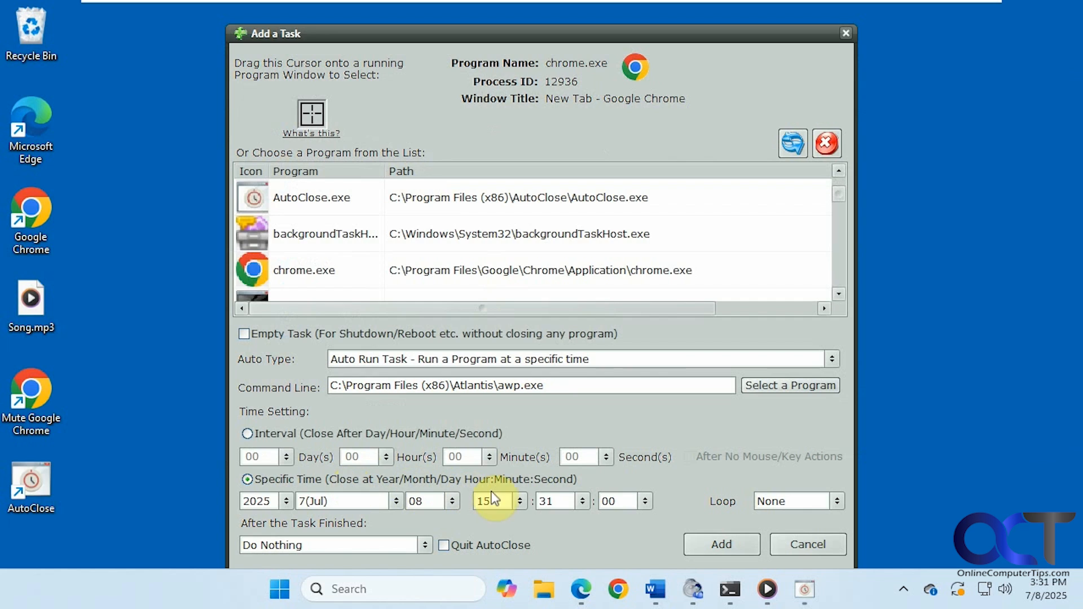
# Add the task with its run time set to 15:32, and close the Atlantis Word Processor window once it launches
pyautogui.click(578, 506)
pyautogui.click(561, 530)
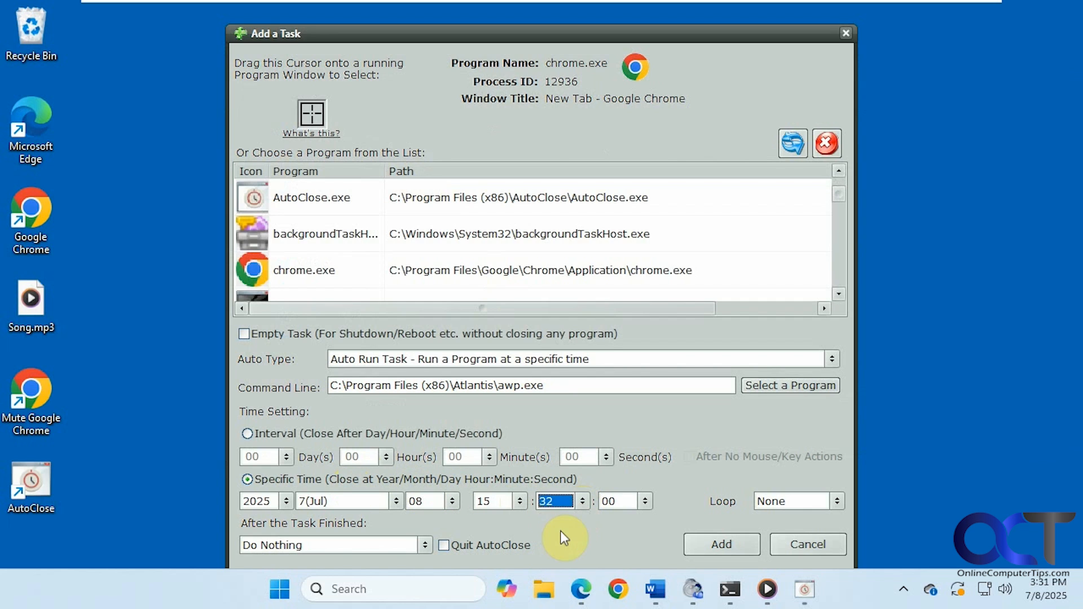
pyautogui.click(722, 544)
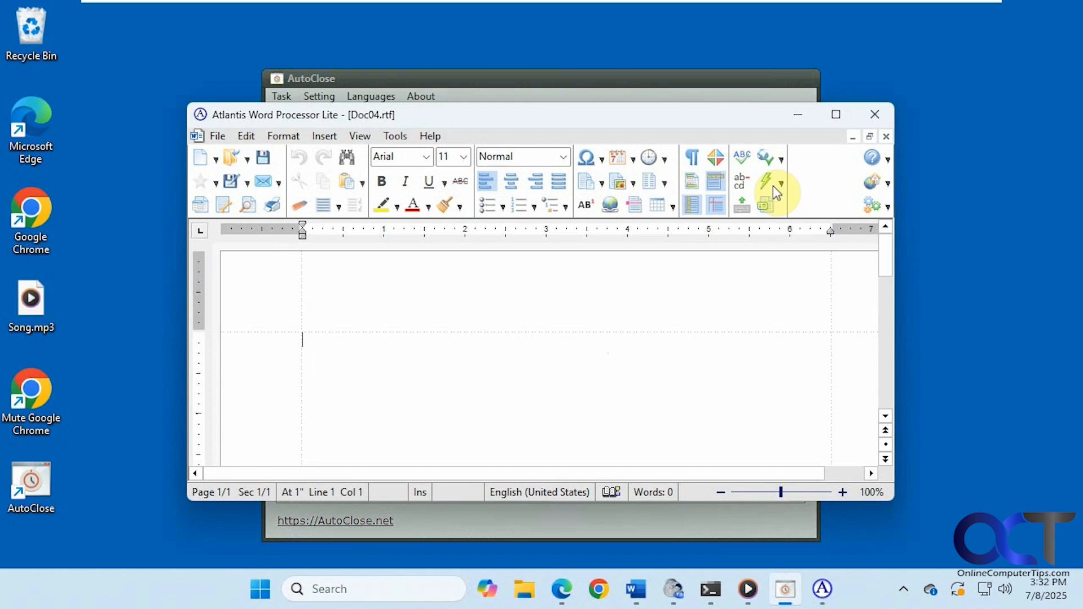
pyautogui.click(875, 115)
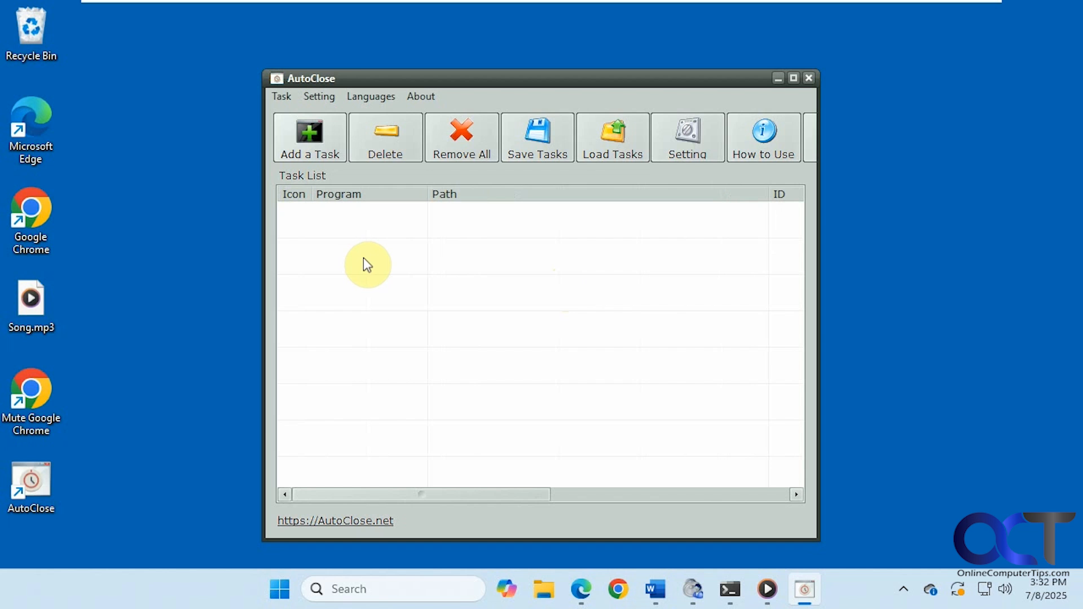
# Add another Auto Run task for awp.exe with the run time set to 15:35
pyautogui.click(324, 151)
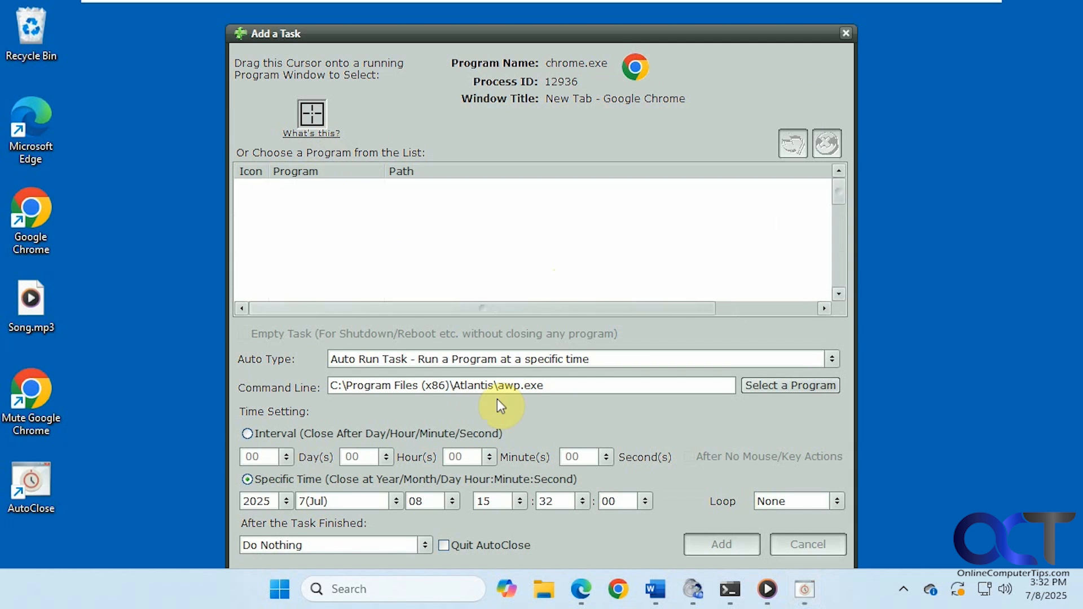
pyautogui.click(452, 278)
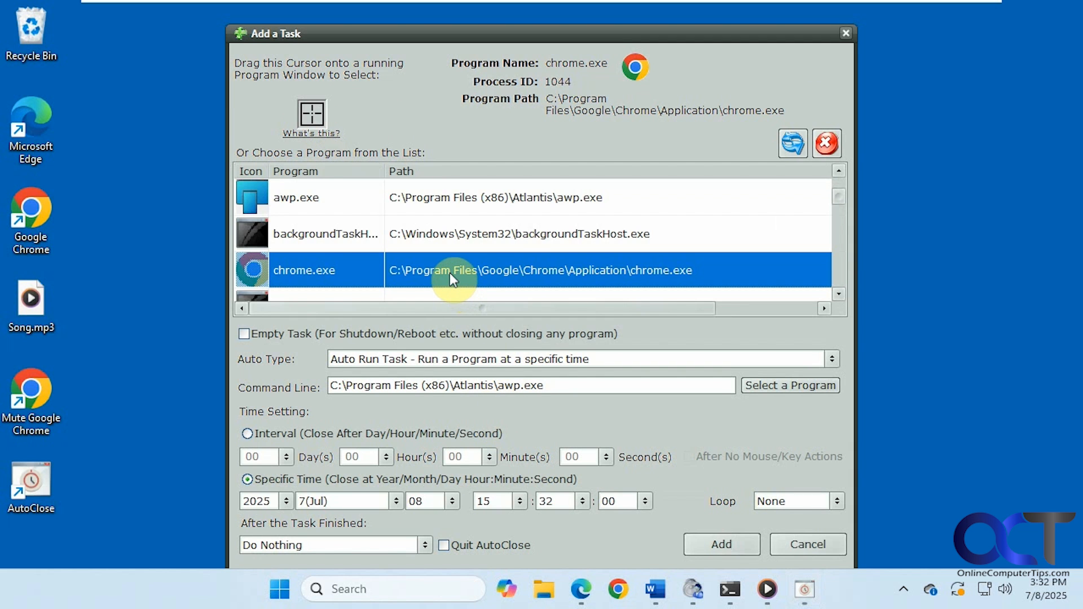
pyautogui.click(582, 501)
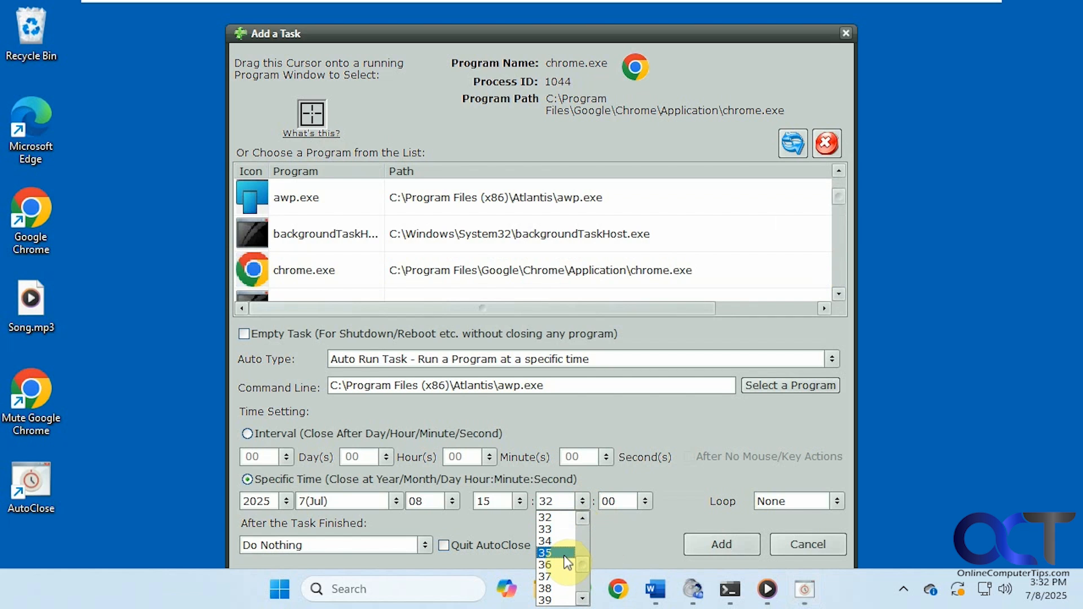
pyautogui.click(566, 562)
pyautogui.click(697, 538)
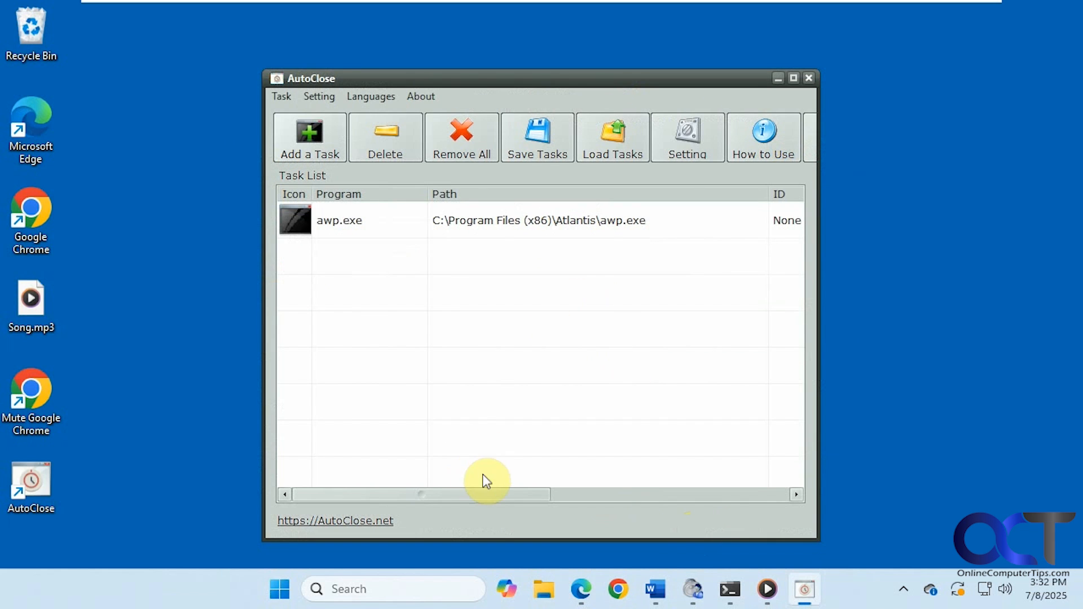
# Review the awp.exe task's scheduled time, loop and type in the task list, and select the task
pyautogui.moveTo(489, 492); pyautogui.dragTo(732, 492)
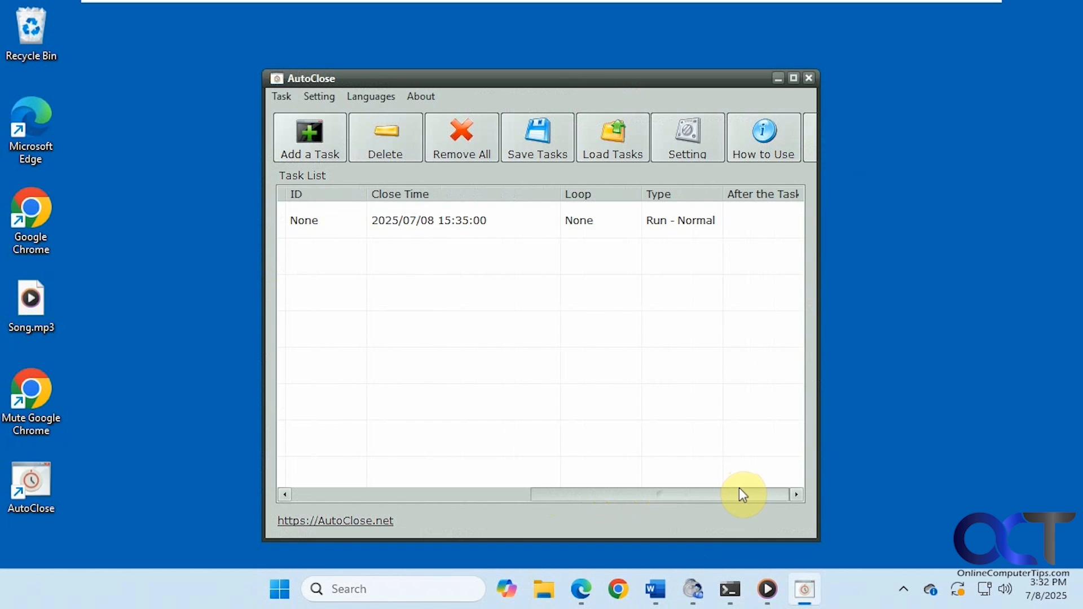
pyautogui.moveTo(739, 488); pyautogui.dragTo(499, 489)
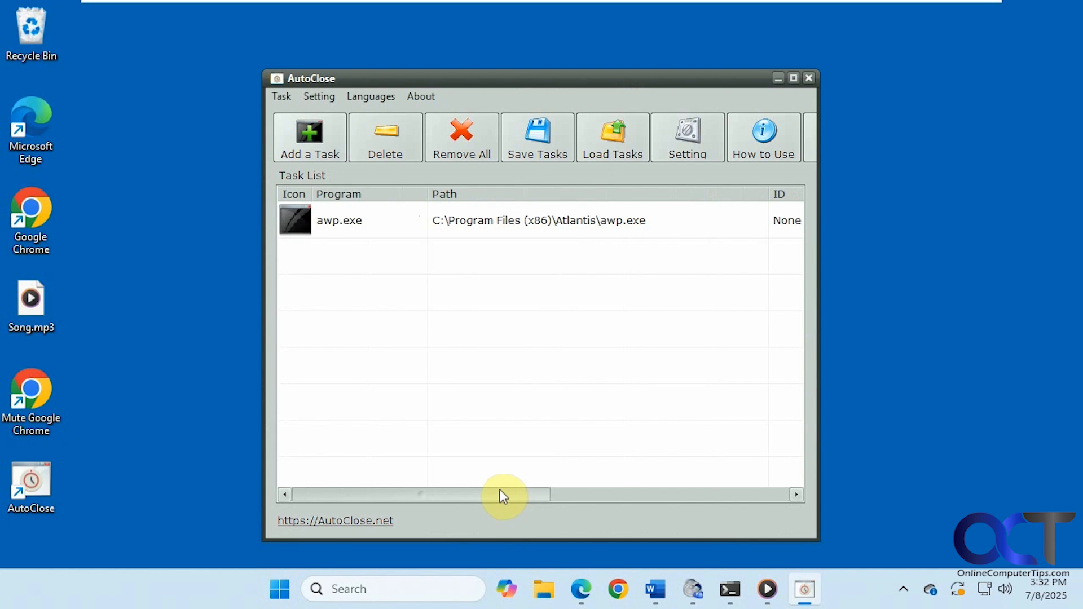
pyautogui.click(477, 233)
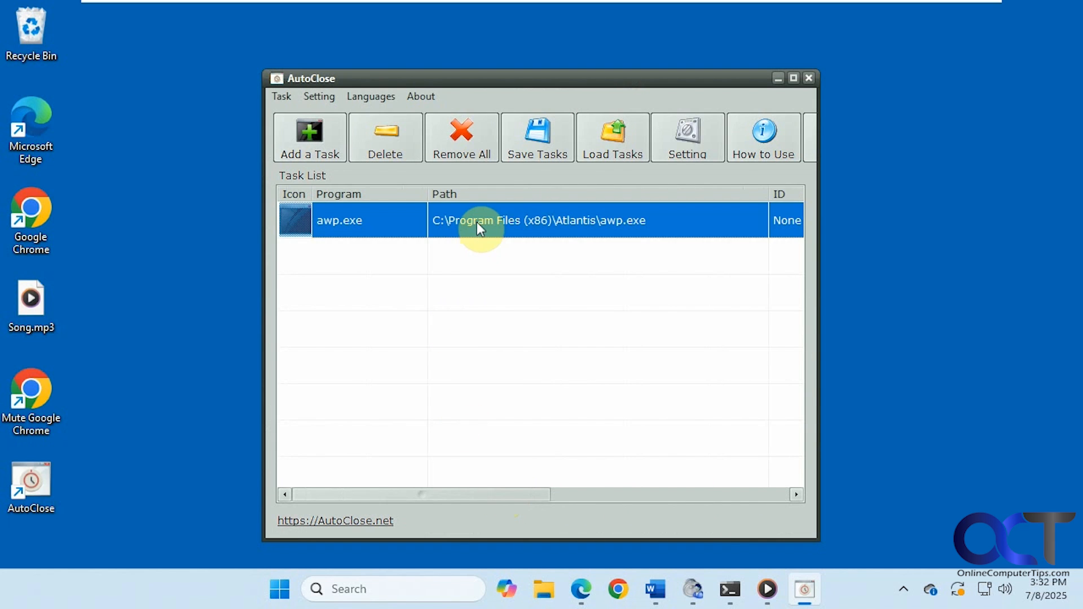
# Delete the selected awp.exe task from the task list
pyautogui.click(392, 139)
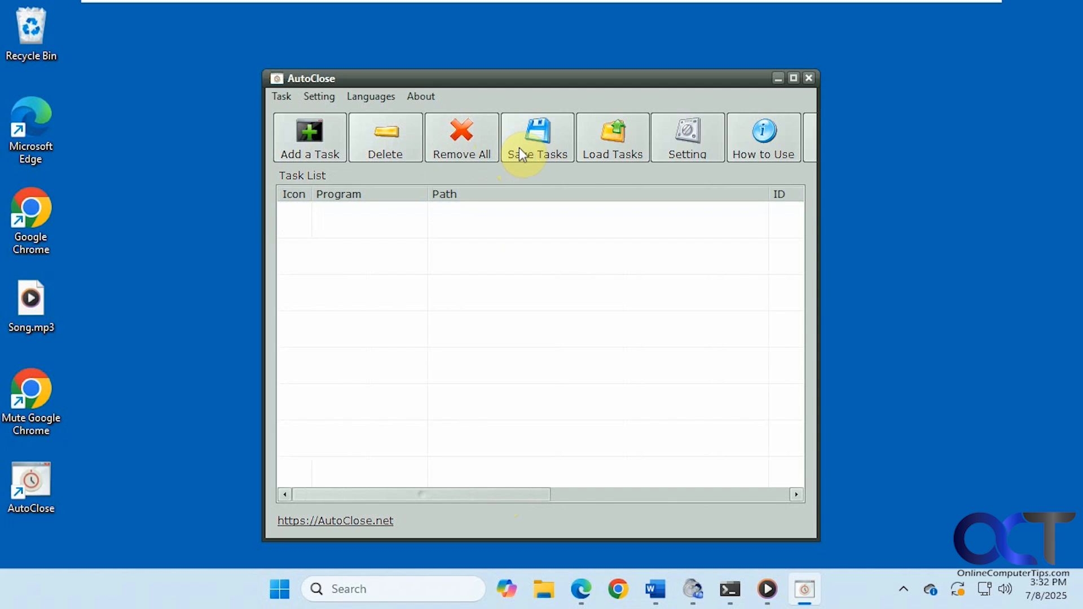
# Review the available program settings and choose the option to auto load the task list
pyautogui.click(711, 143)
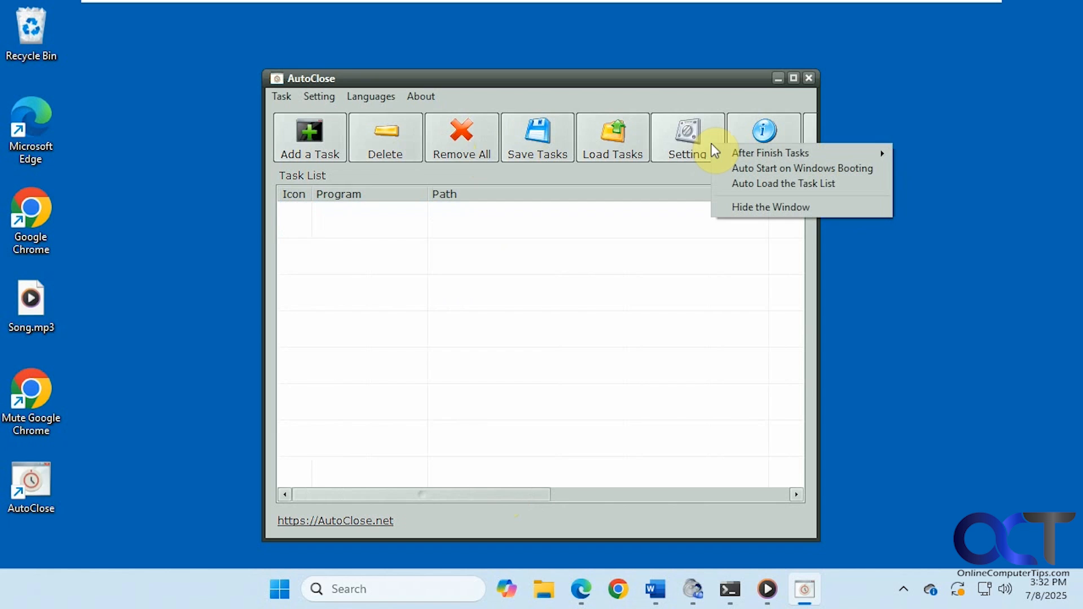
pyautogui.moveTo(753, 156)
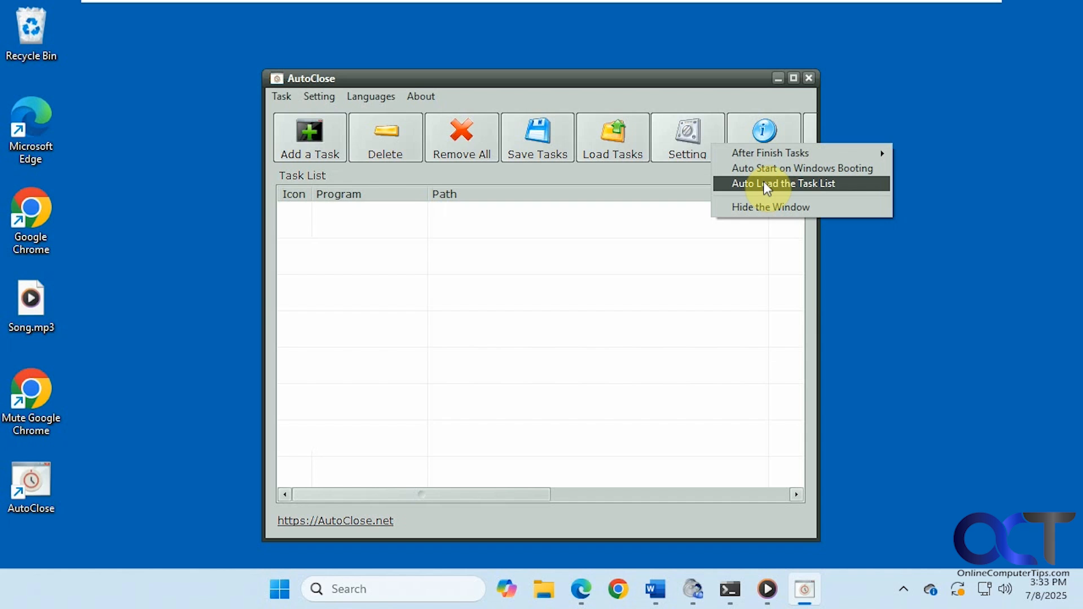
pyautogui.click(745, 183)
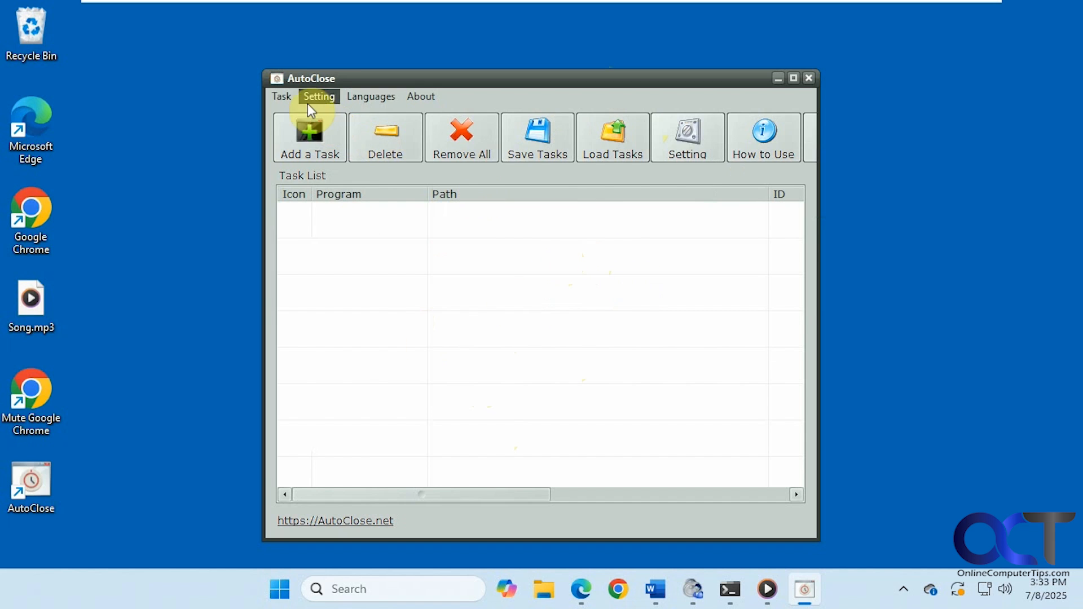
pyautogui.click(285, 96)
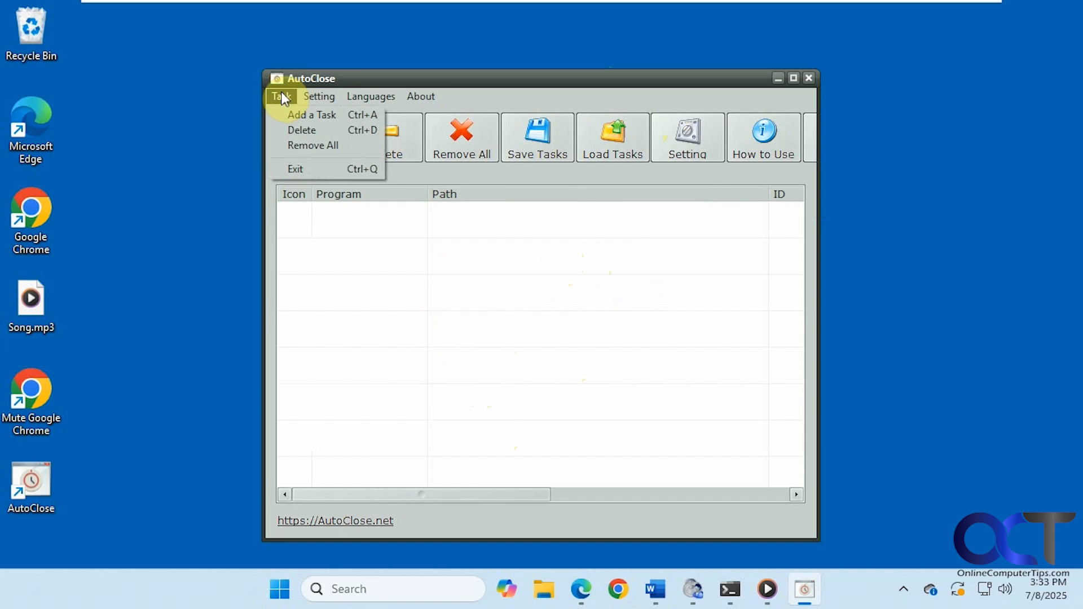
pyautogui.moveTo(301, 96)
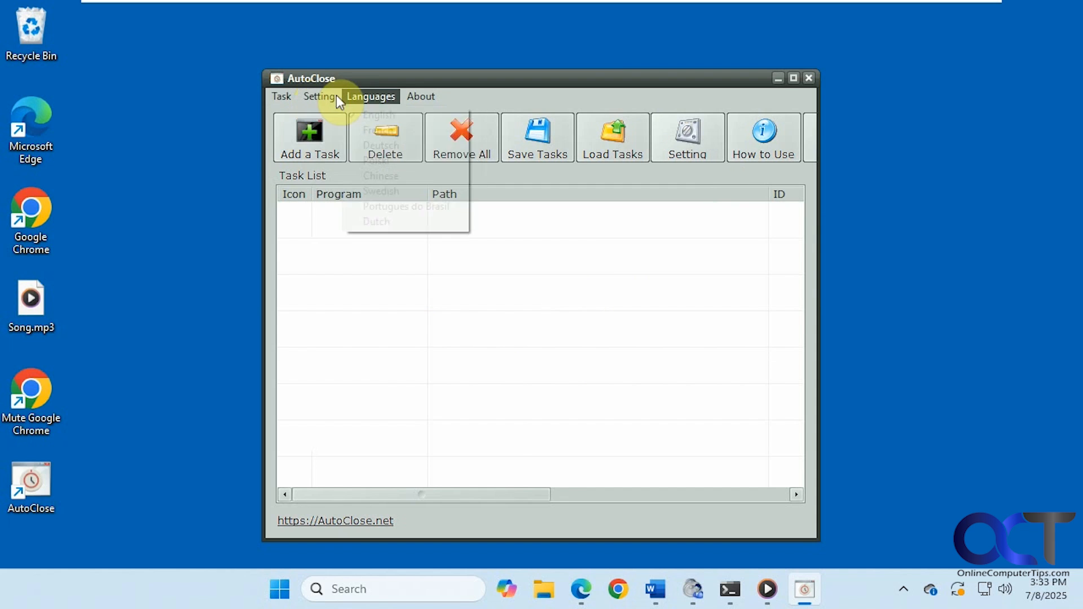
pyautogui.moveTo(418, 95)
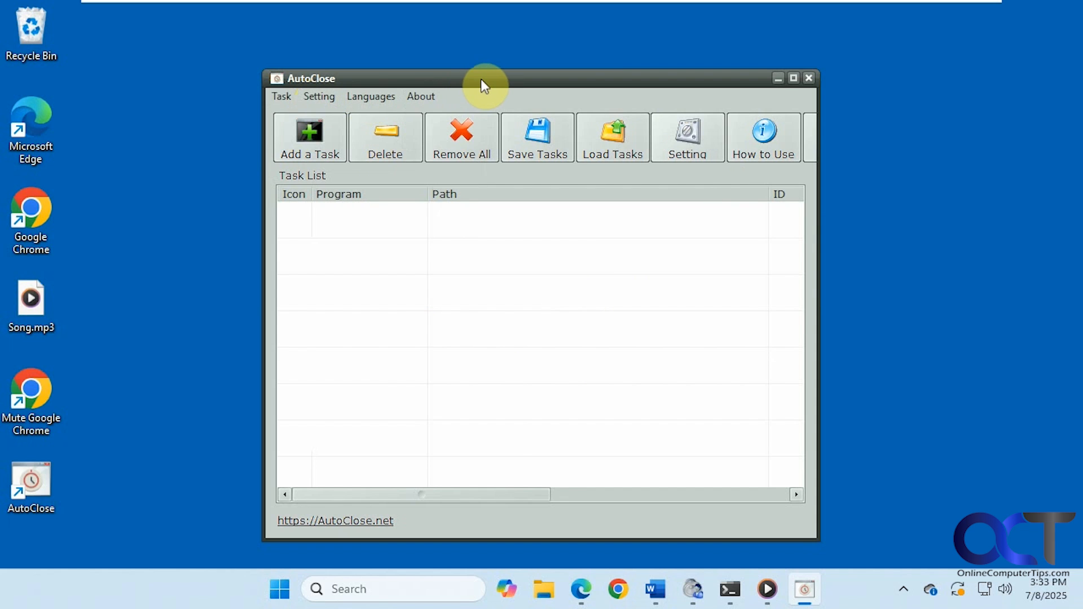